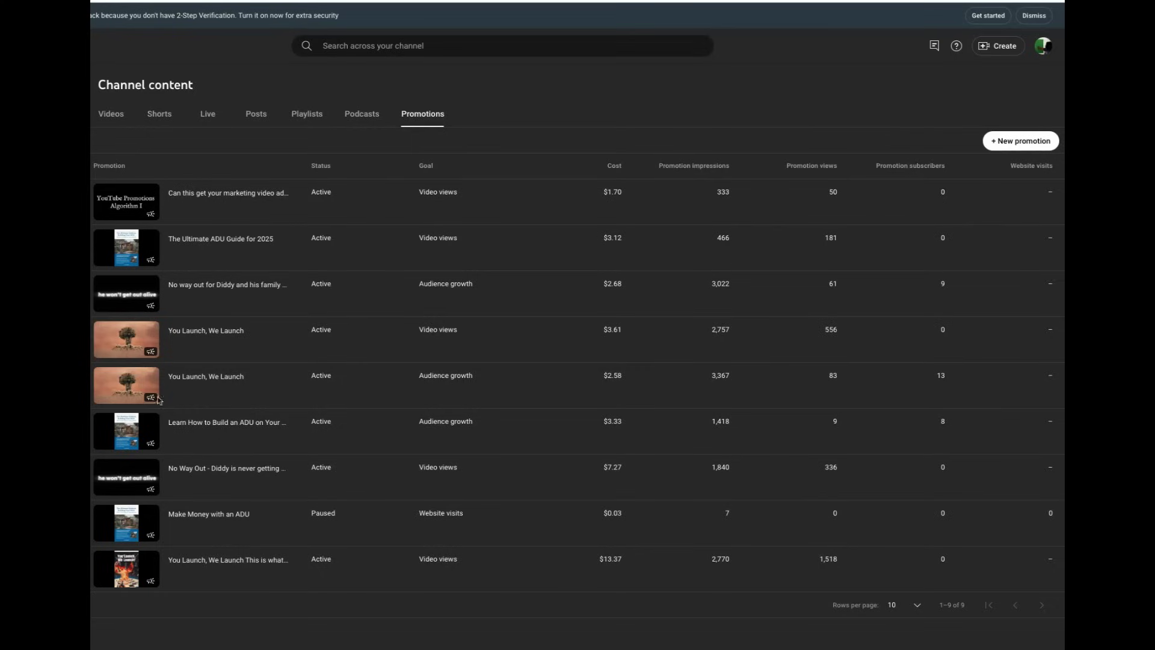
# Create a new video-views promotion featuring the dare2wear t-shirts video
pyautogui.click(1019, 142)
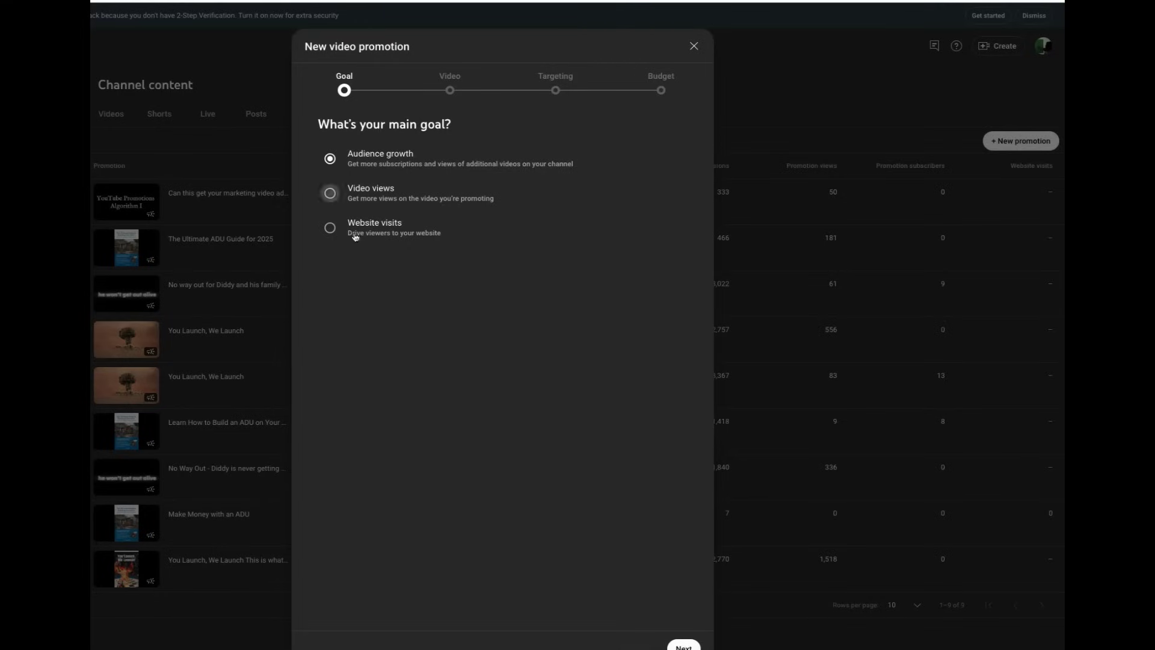
pyautogui.click(329, 193)
pyautogui.click(678, 646)
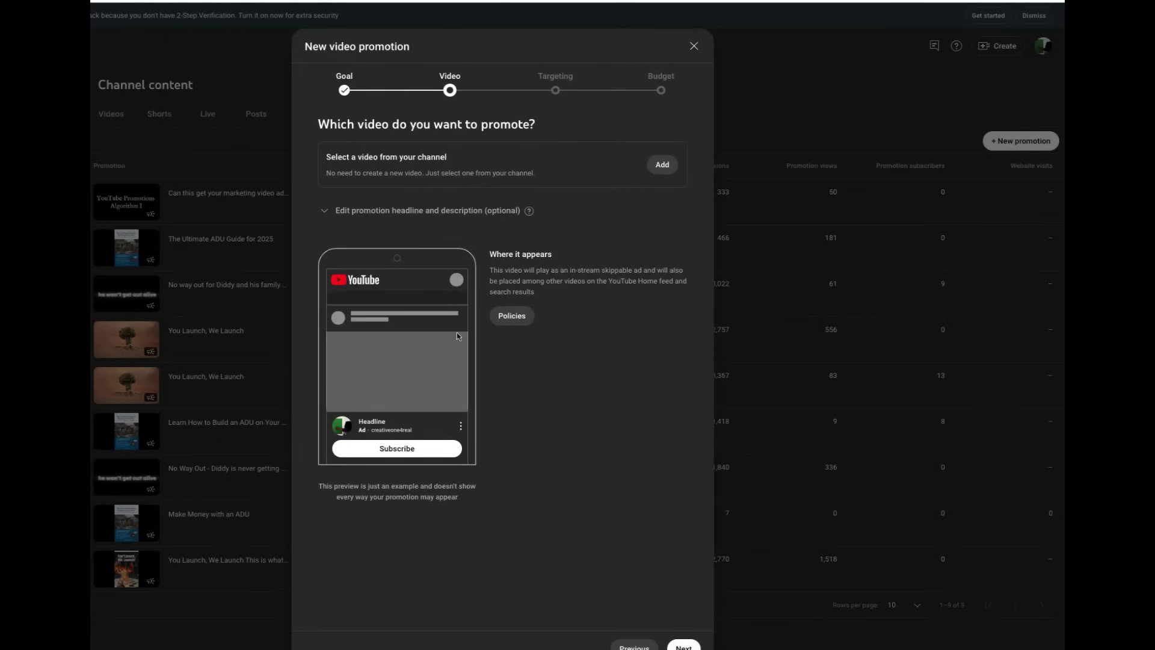
pyautogui.click(664, 165)
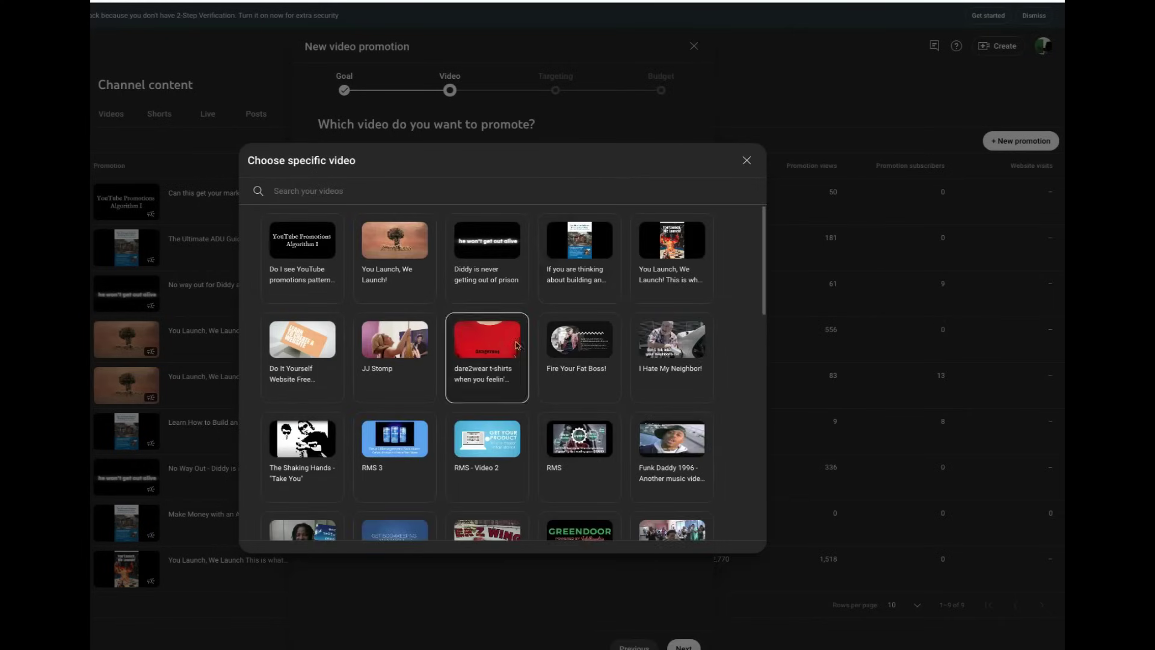
pyautogui.click(487, 348)
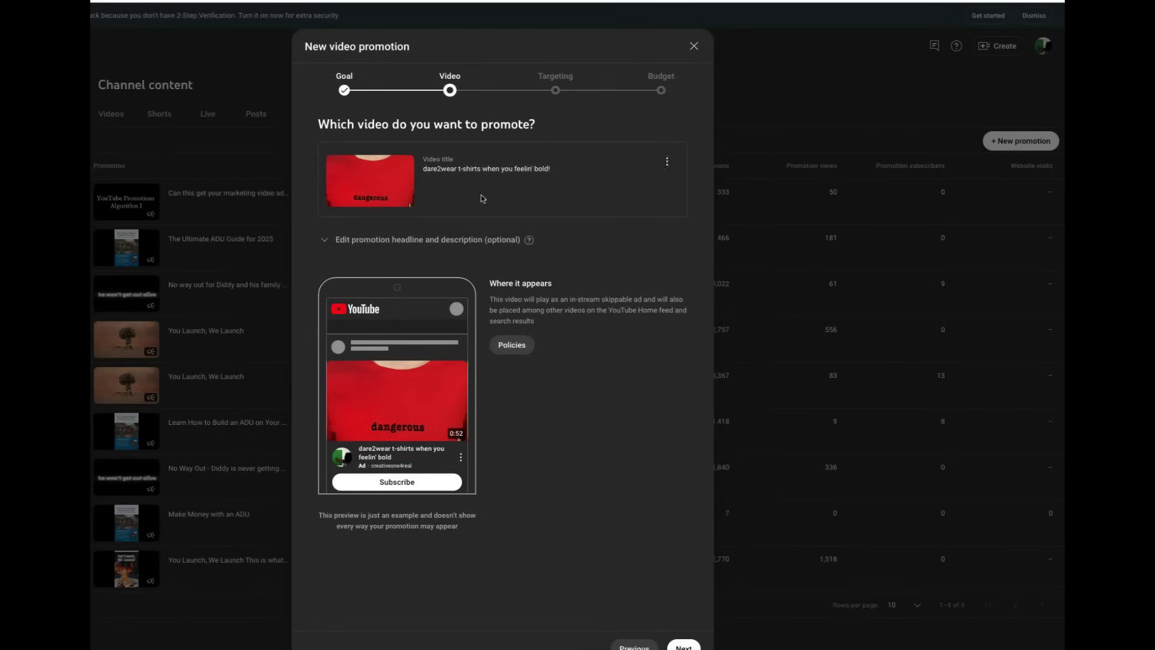
# Reveal the headline fields, then show the gender, age and language targeting options
pyautogui.click(326, 244)
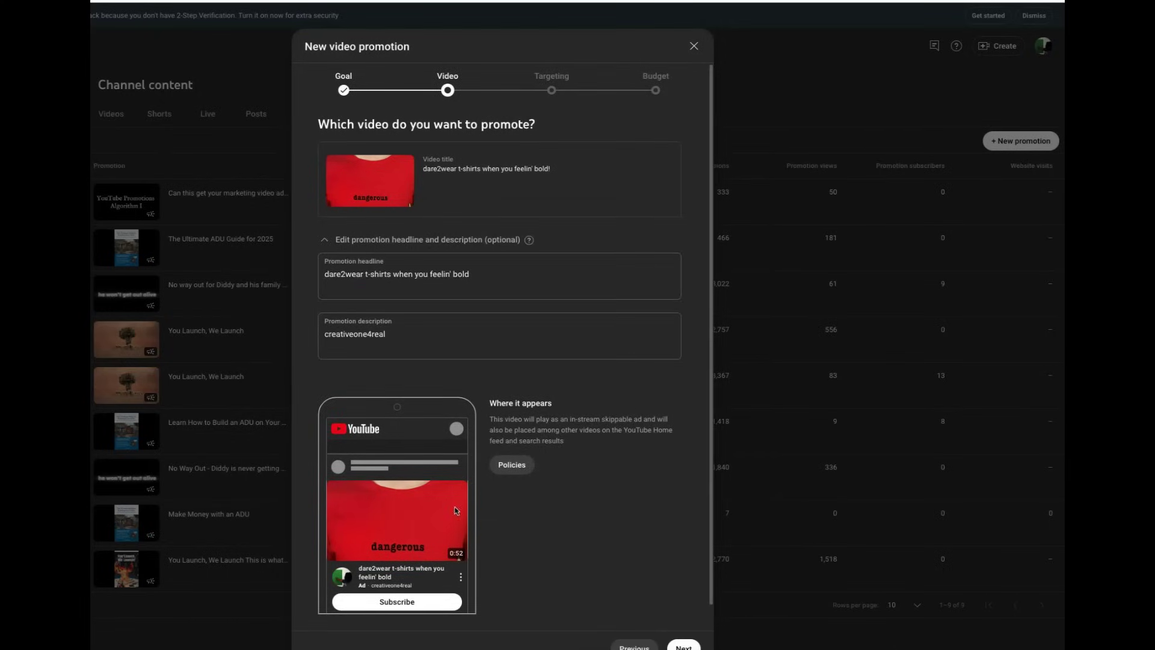
pyautogui.click(683, 646)
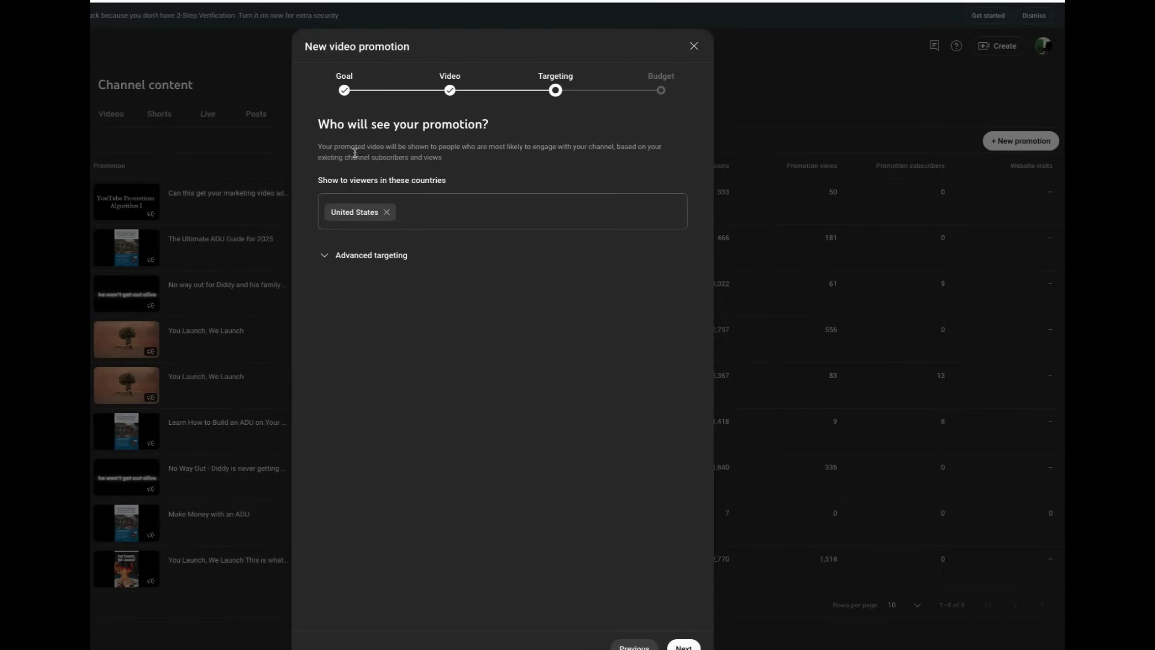
pyautogui.click(365, 257)
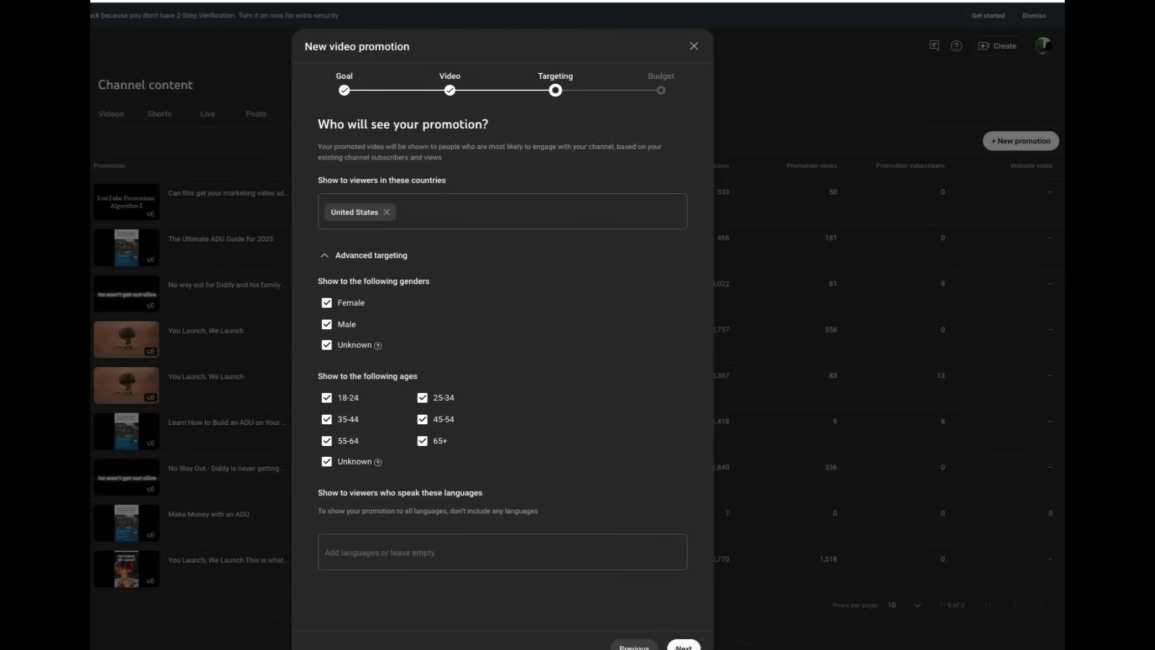
# Enter a $100 total budget and set the end date to Dec 31, 2024, correcting Jan 31, 2025
pyautogui.click(683, 646)
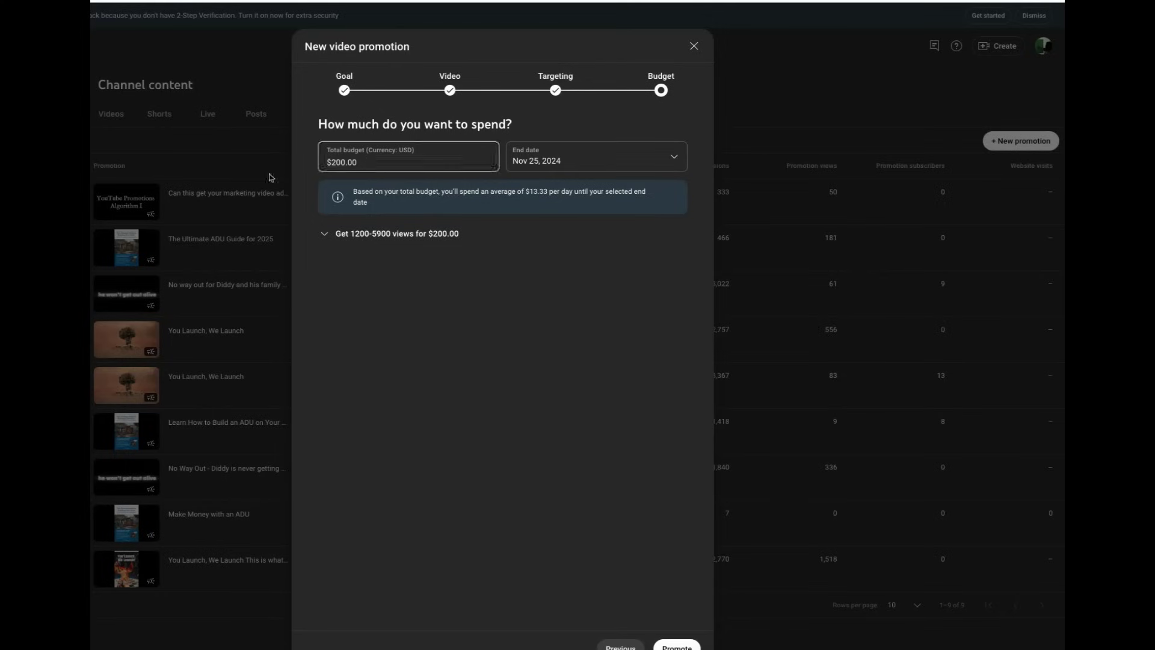
pyautogui.doubleClick(357, 169)
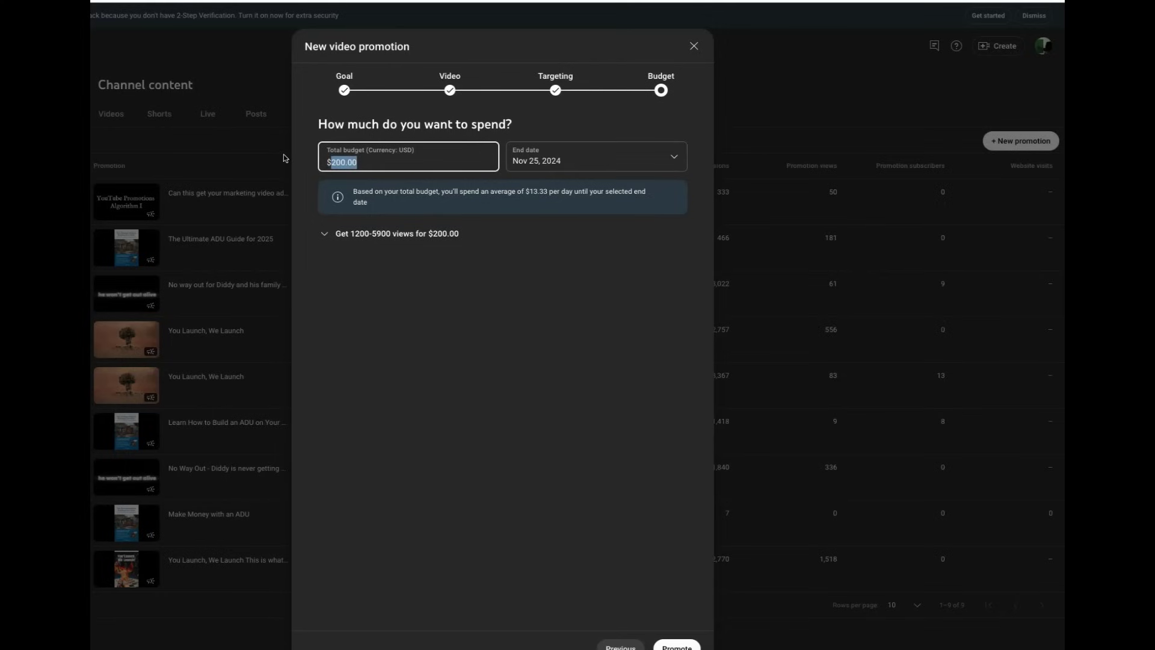
pyautogui.write('100')
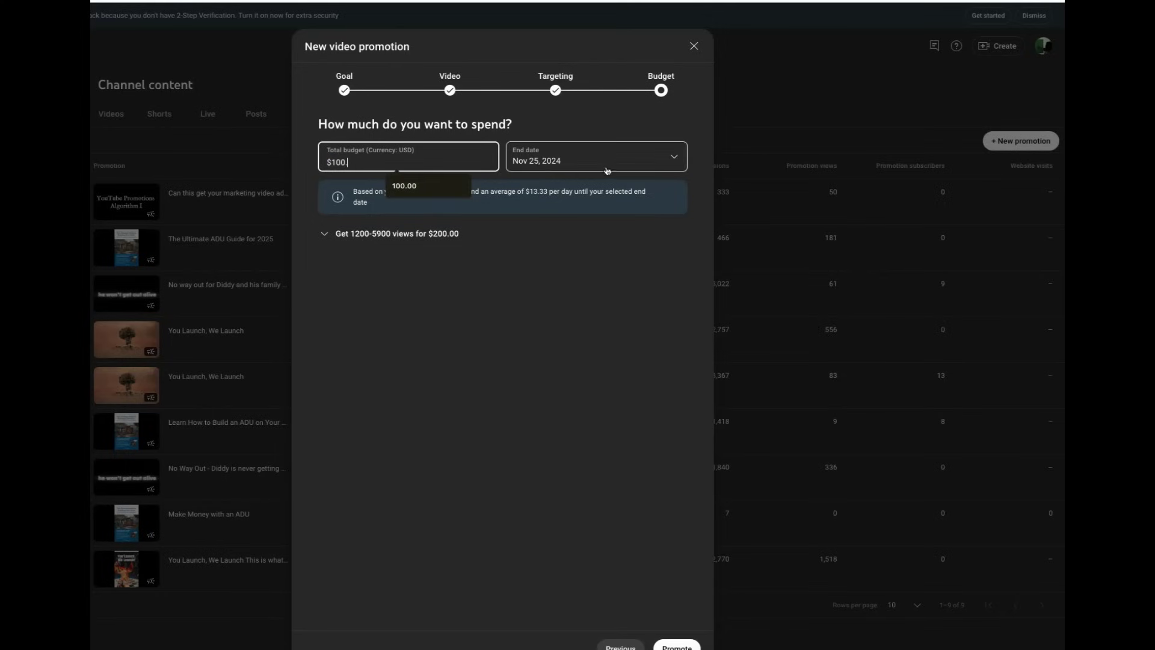
pyautogui.click(606, 171)
pyautogui.scroll(-2, 597, 253)
pyautogui.scroll(-2, 597, 253)
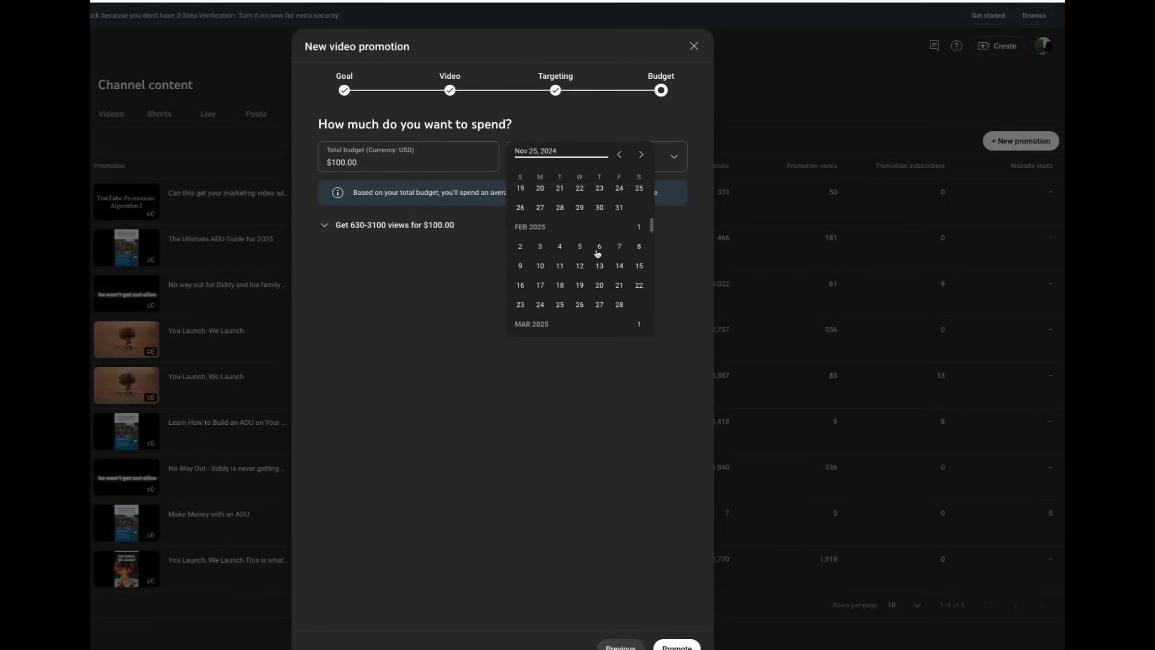
pyautogui.scroll(1, 597, 253)
pyautogui.click(619, 230)
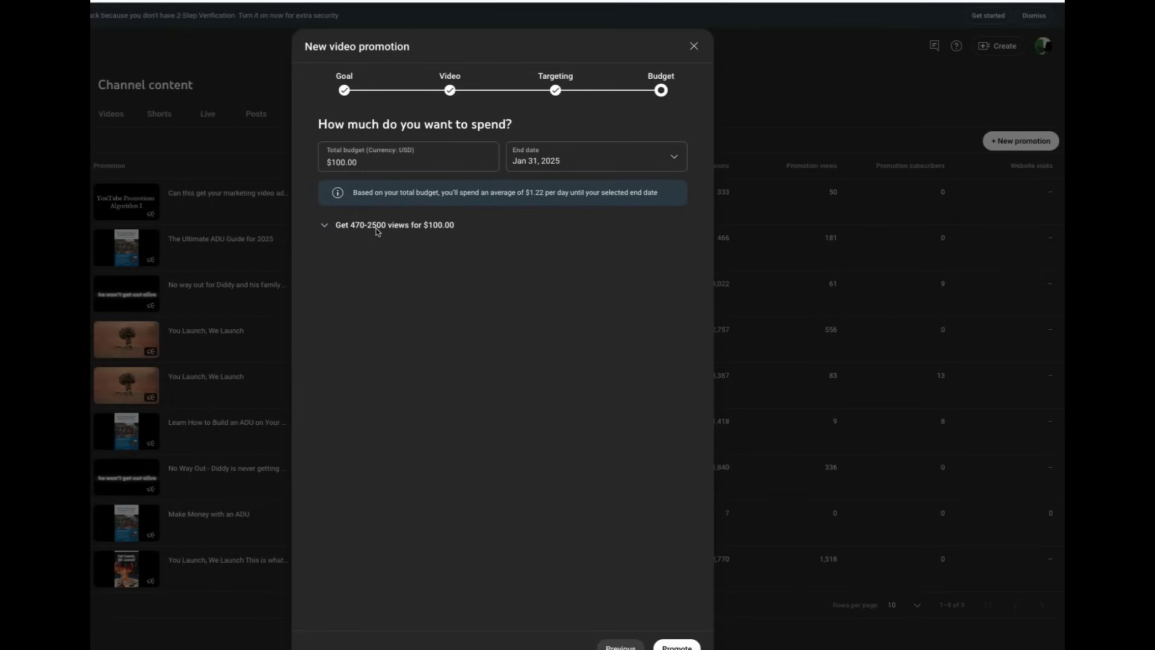
pyautogui.click(664, 159)
pyautogui.click(673, 157)
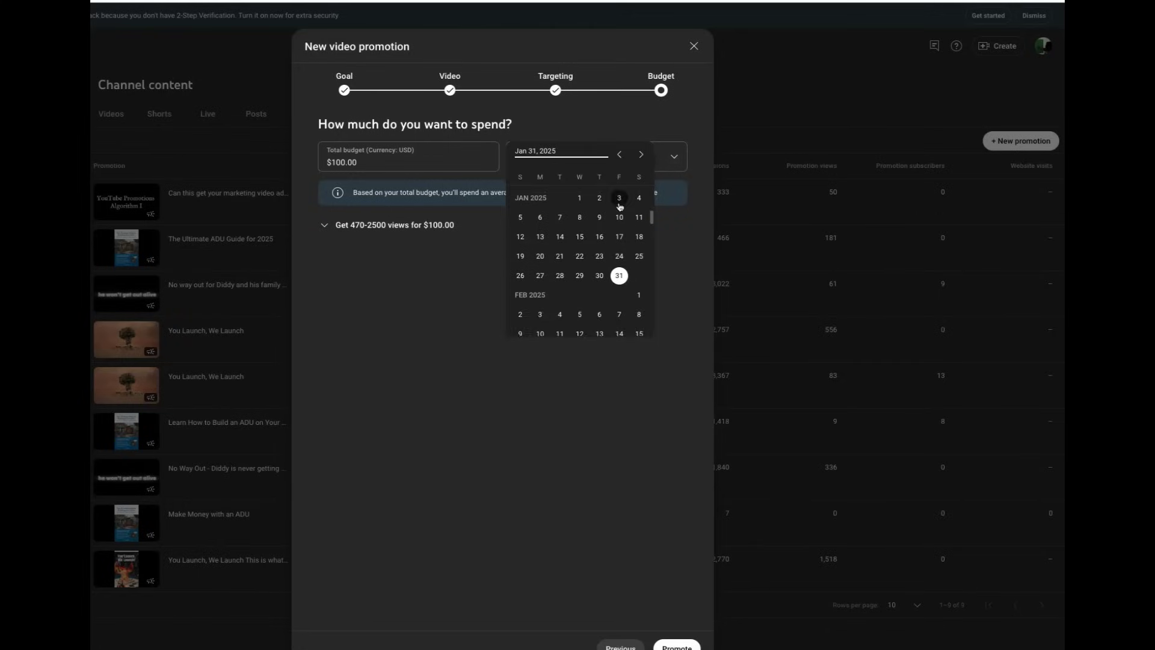
pyautogui.scroll(1, 619, 205)
pyautogui.click(559, 211)
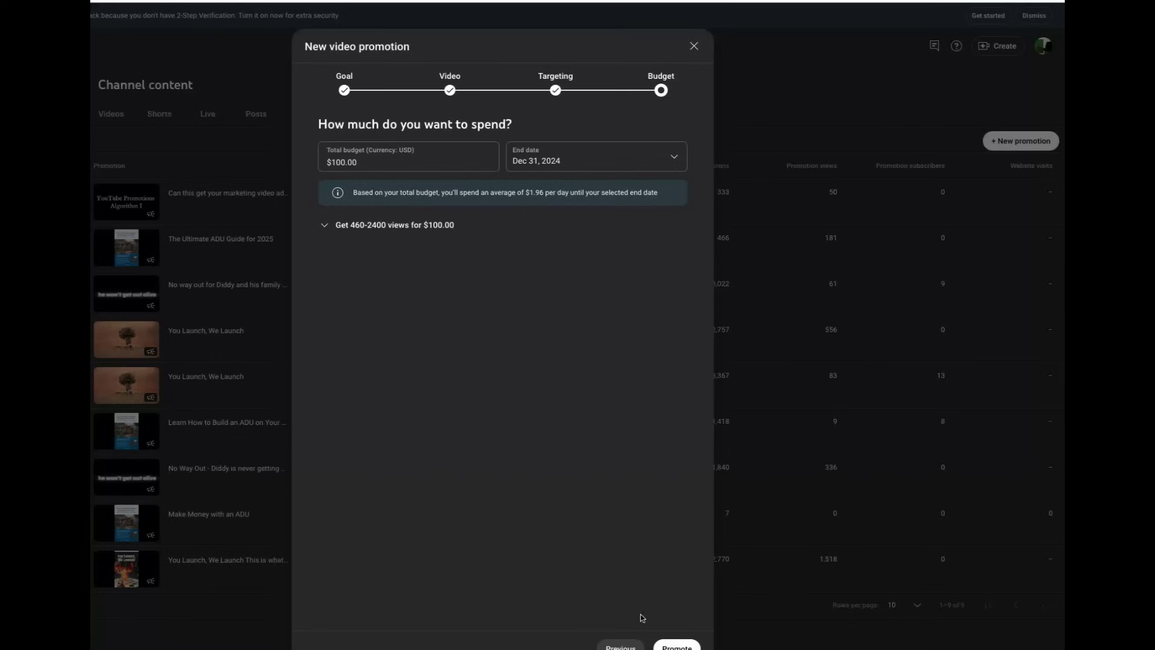
# Discard the unfinished promotion dialog and go to the channel's Videos list
pyautogui.click(694, 46)
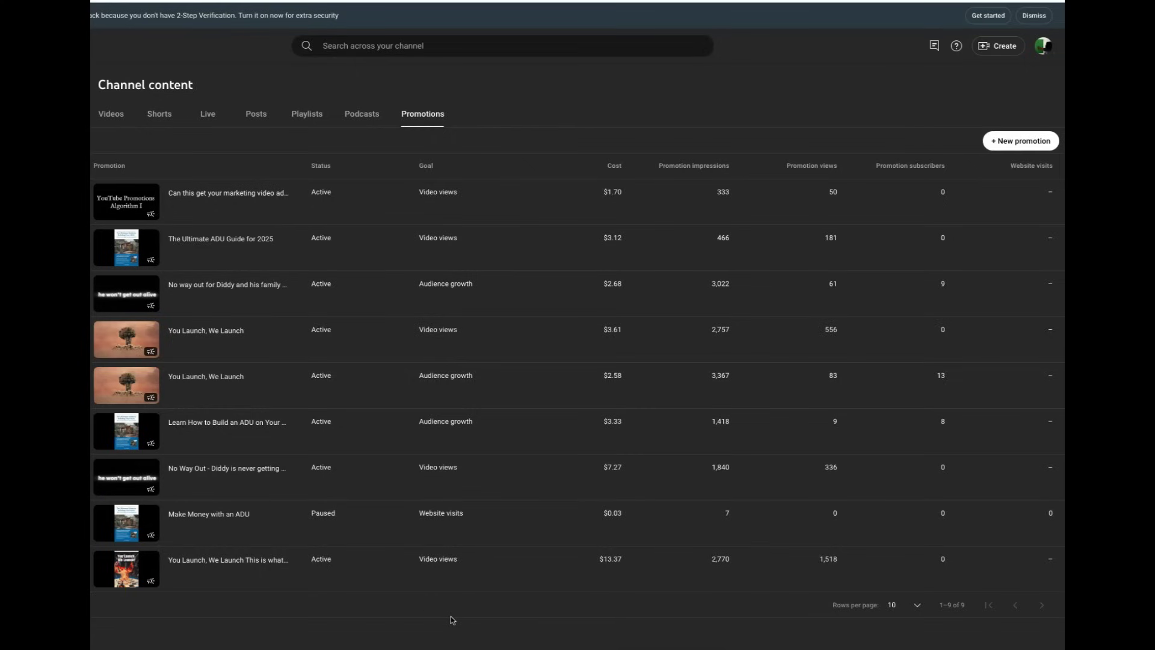
pyautogui.click(110, 114)
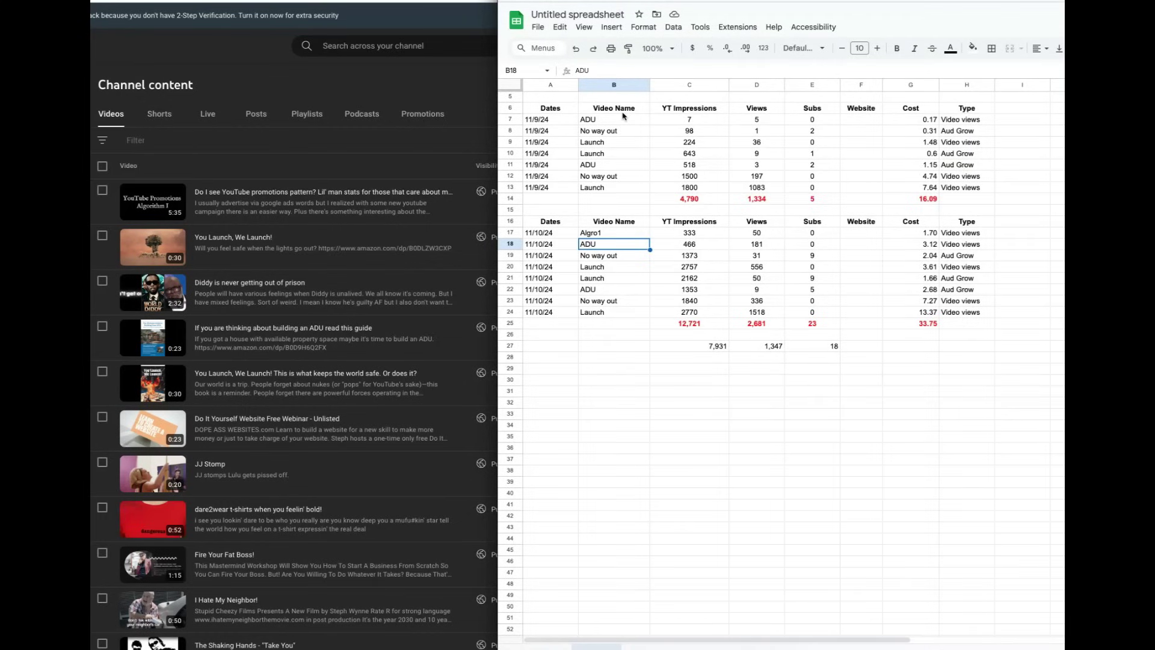
pyautogui.click(693, 123)
pyautogui.click(759, 125)
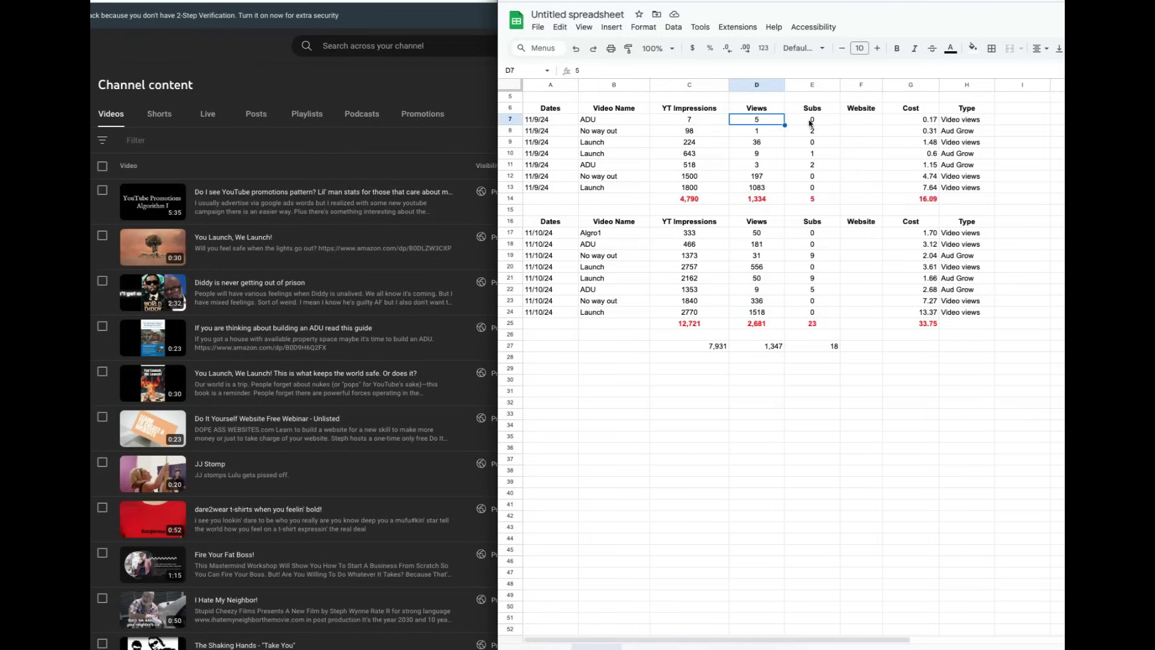
pyautogui.click(963, 122)
pyautogui.click(921, 121)
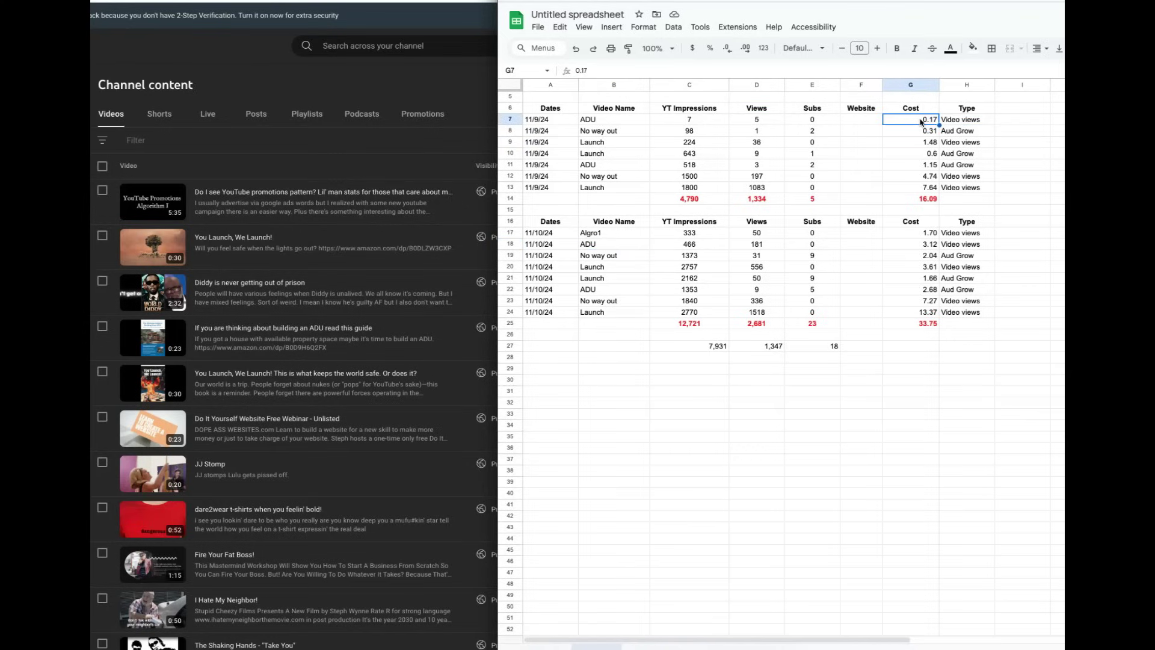
pyautogui.click(700, 249)
pyautogui.click(700, 121)
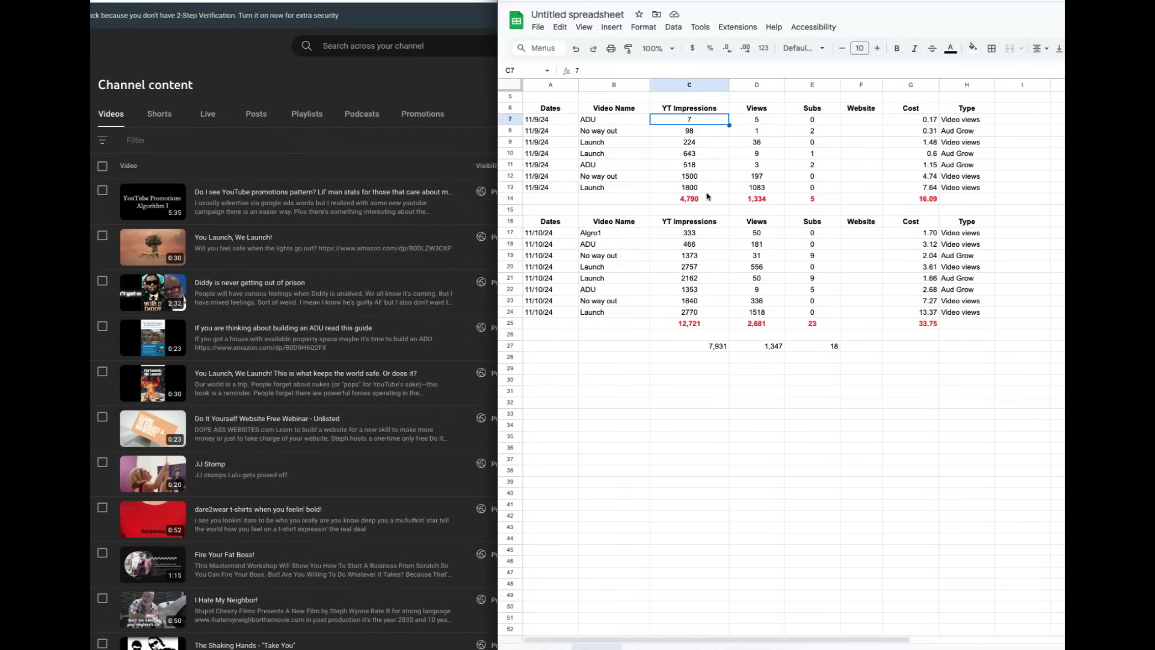
pyautogui.click(708, 247)
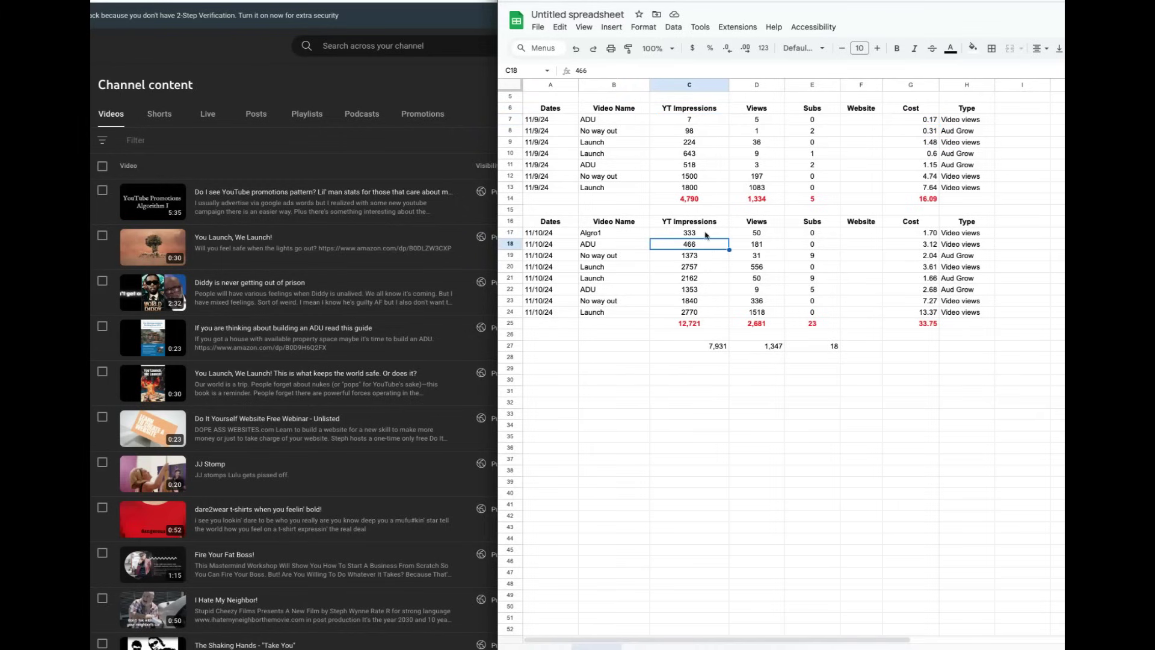
pyautogui.click(757, 112)
pyautogui.click(774, 252)
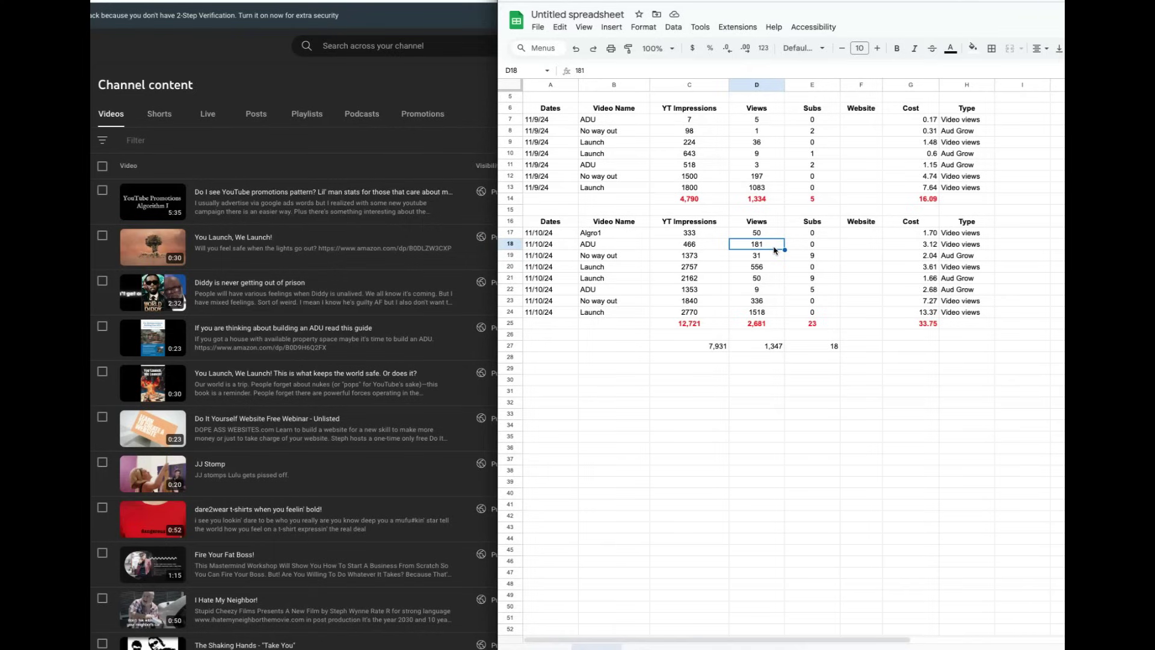
pyautogui.click(930, 249)
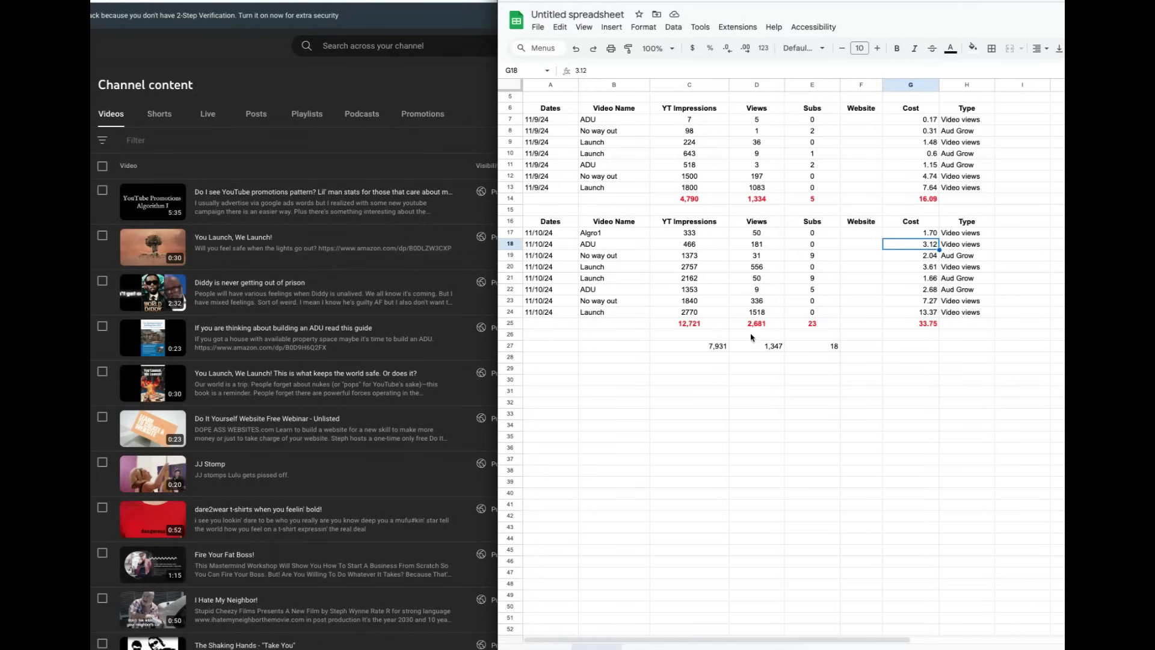
pyautogui.click(681, 328)
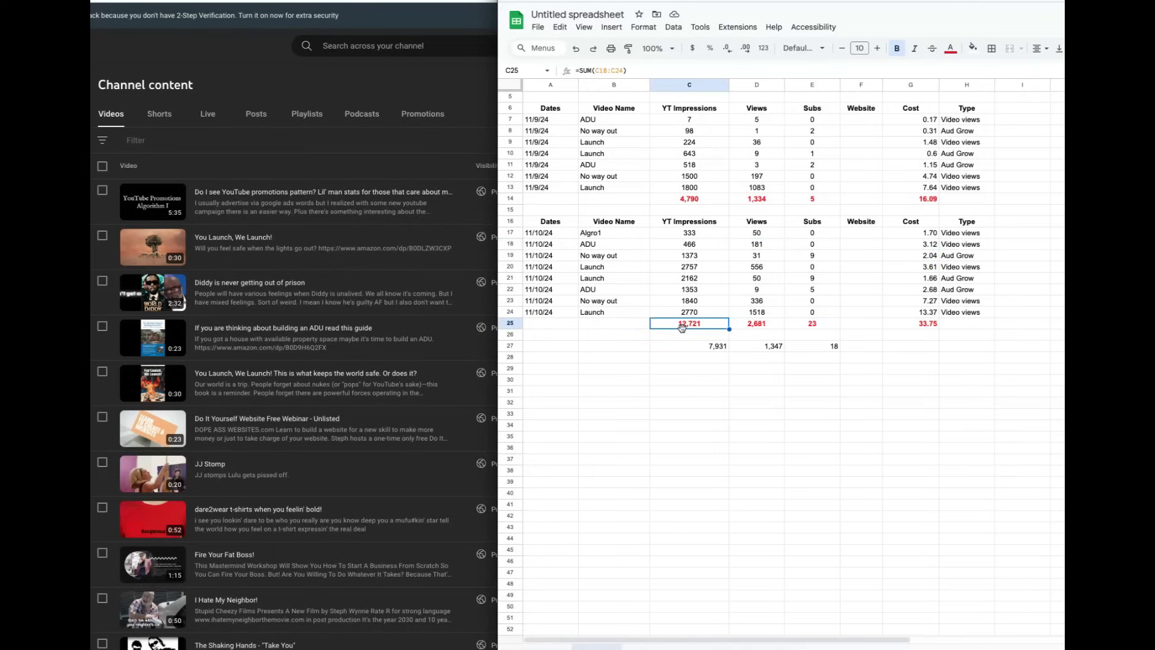
pyautogui.click(754, 326)
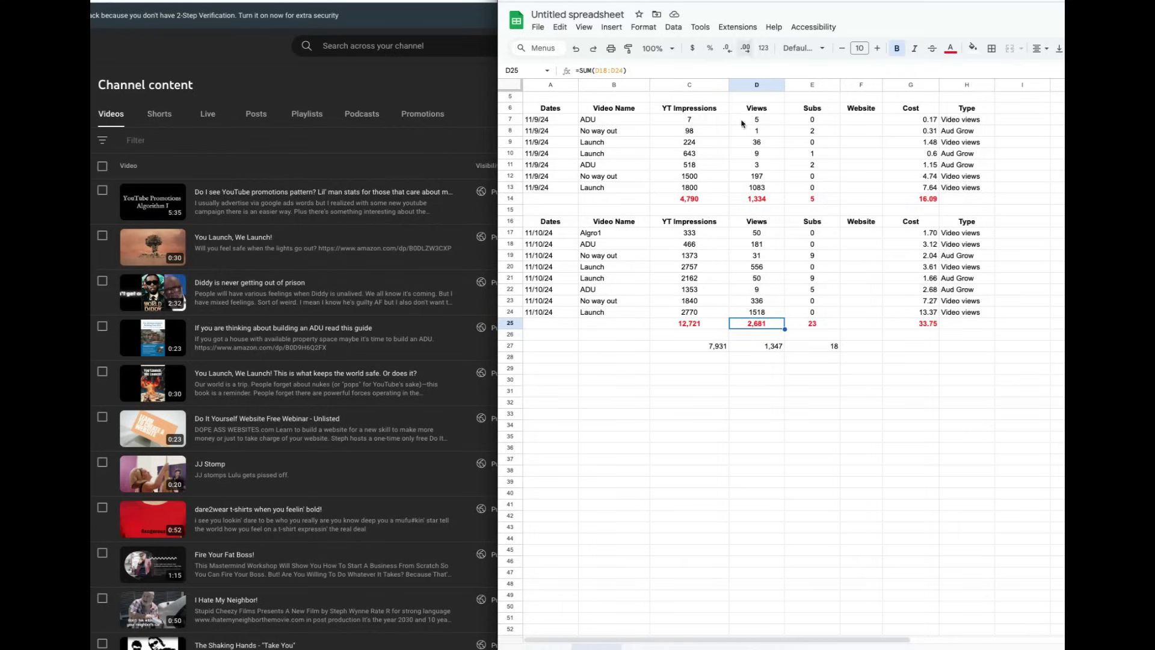
pyautogui.click(817, 325)
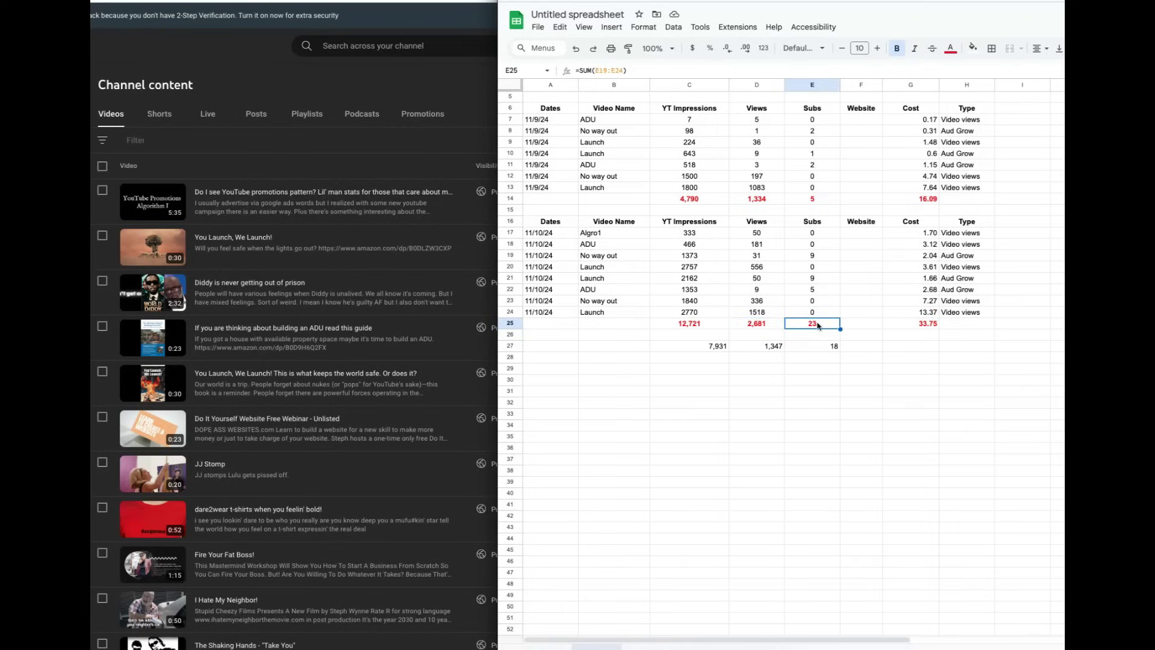
pyautogui.click(950, 326)
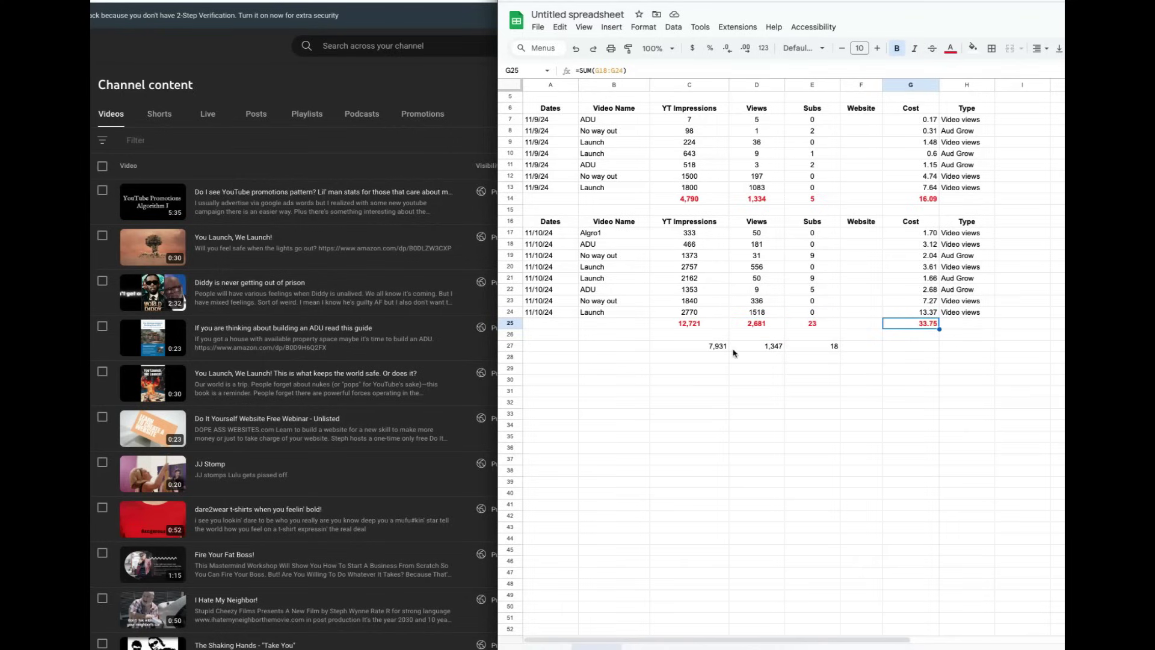